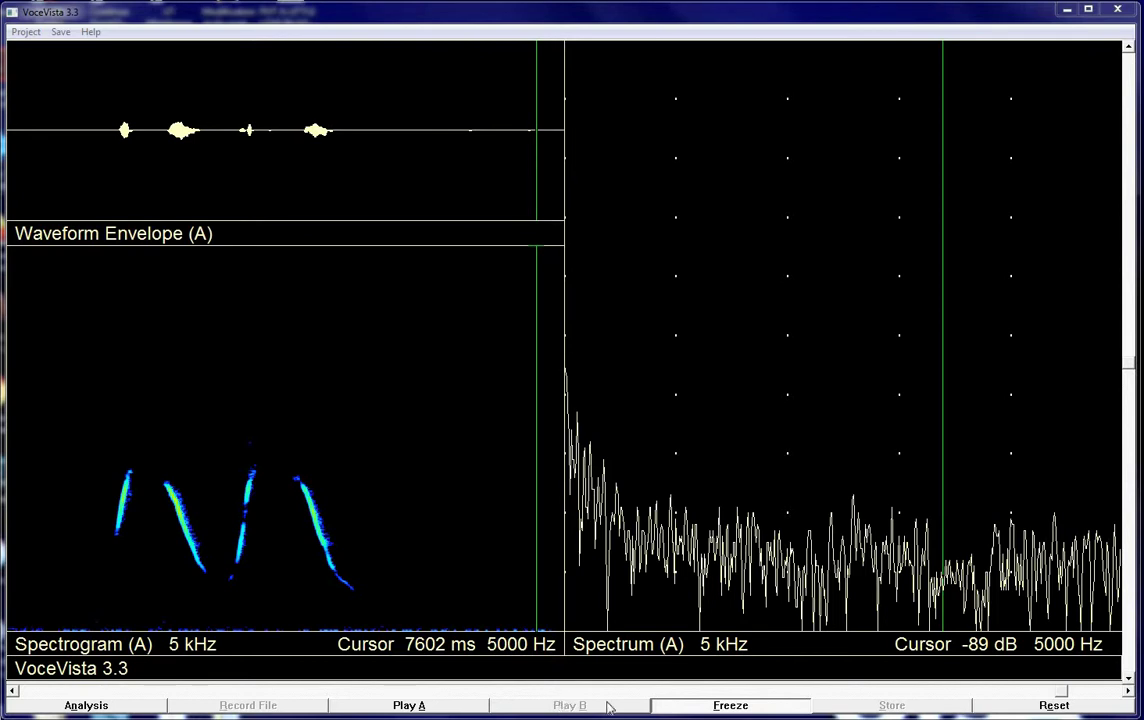
- Unfreeze the display so VoceVista analyses live input for a new sung tone
click(705, 705)
click(681, 710)
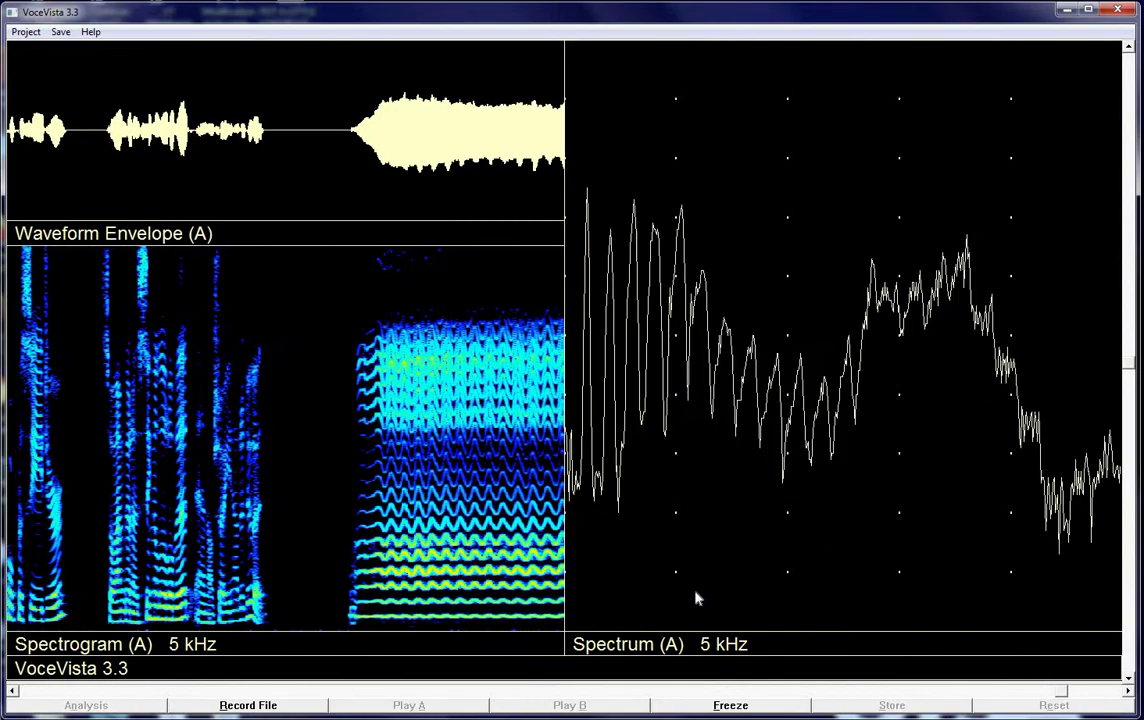
- Freeze the captured tone and step the time cursor toward its onset
click(733, 705)
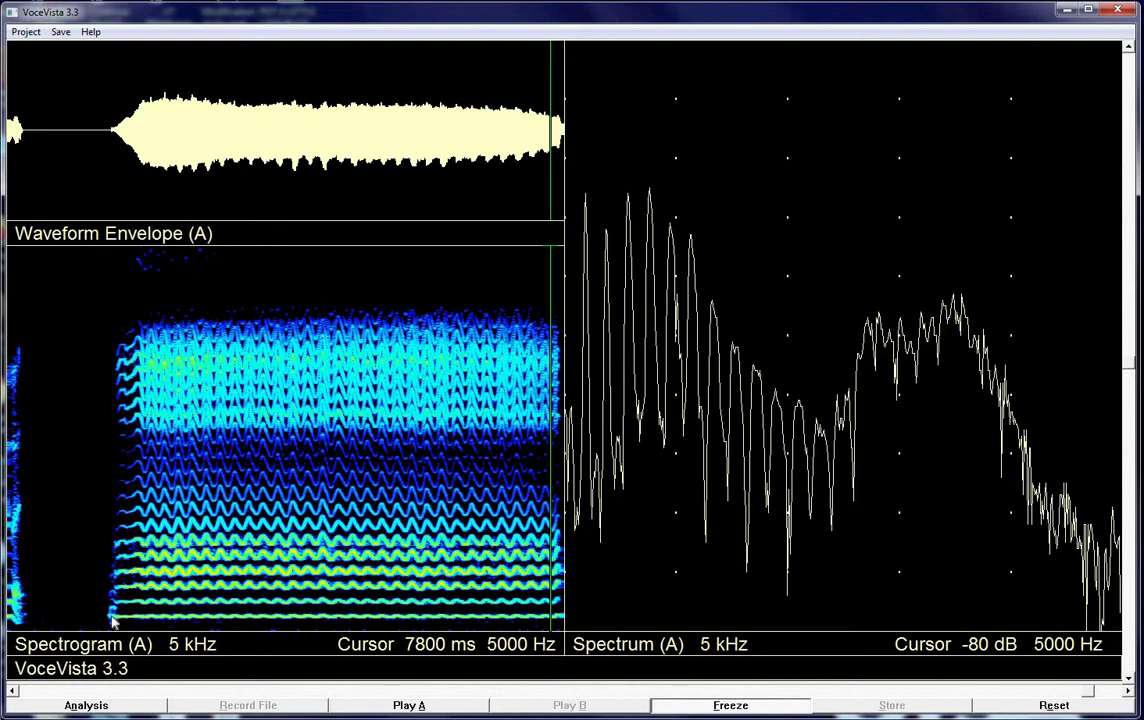
click(110, 613)
click(135, 621)
click(137, 621)
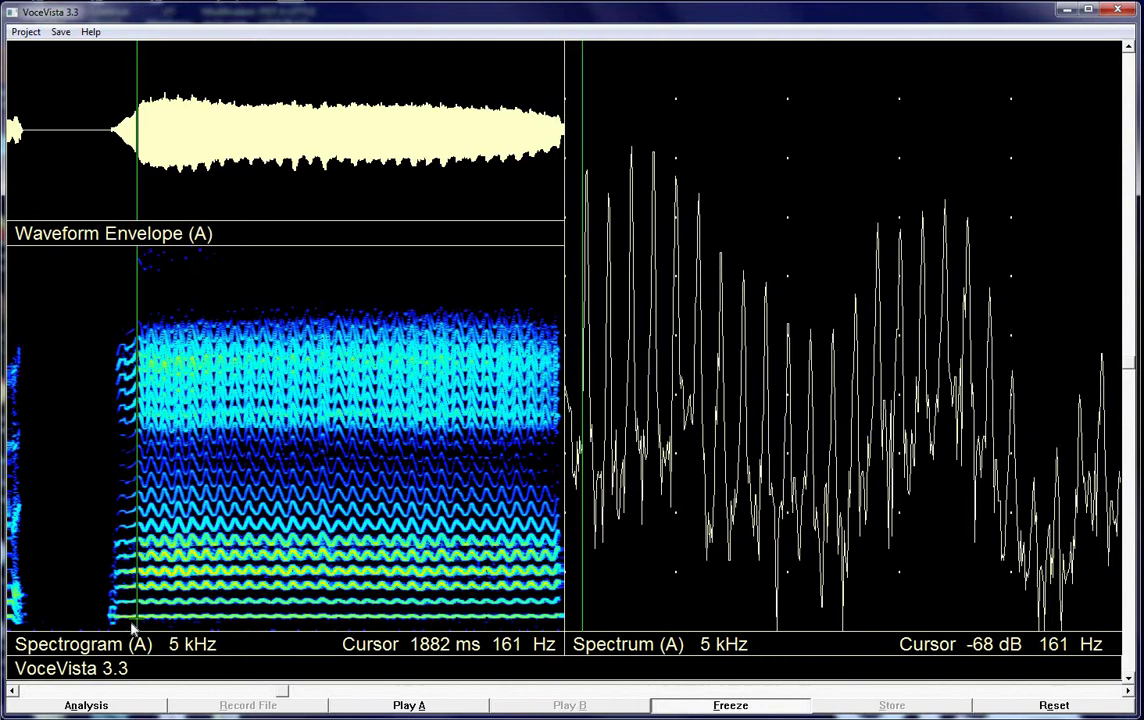
click(127, 626)
- Set the time cursor just past the onset, near 2015 ms, and select a stretch of the sustained tone
drag(117, 626, 111, 628)
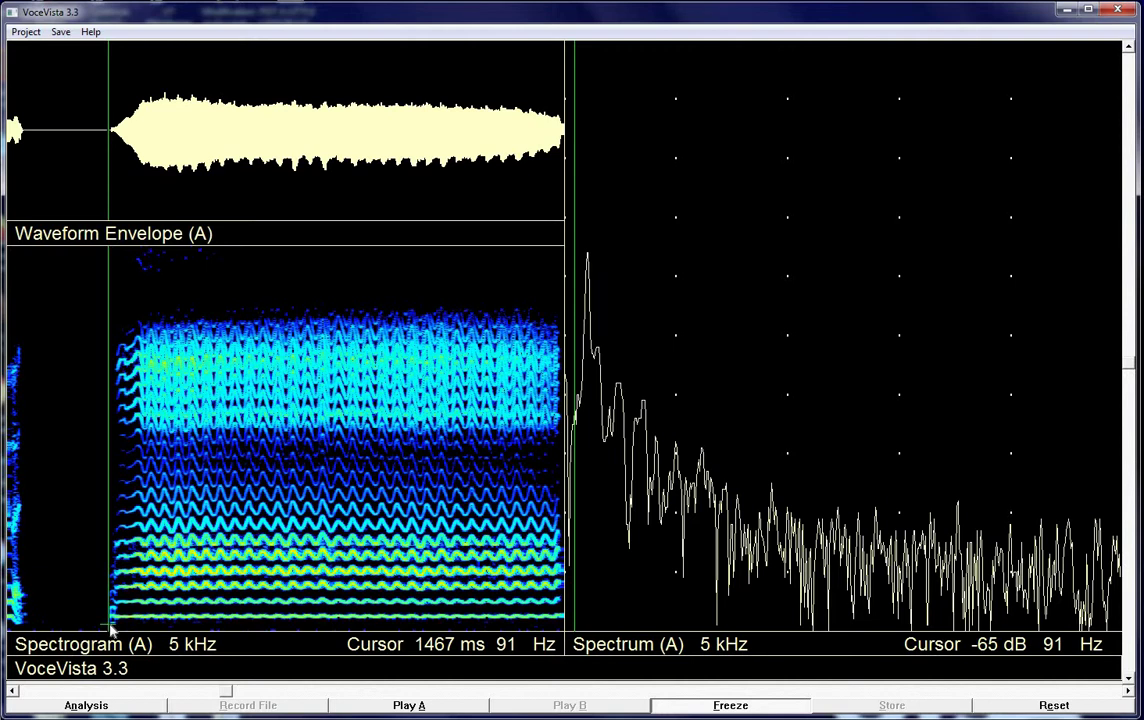
drag(111, 628, 113, 628)
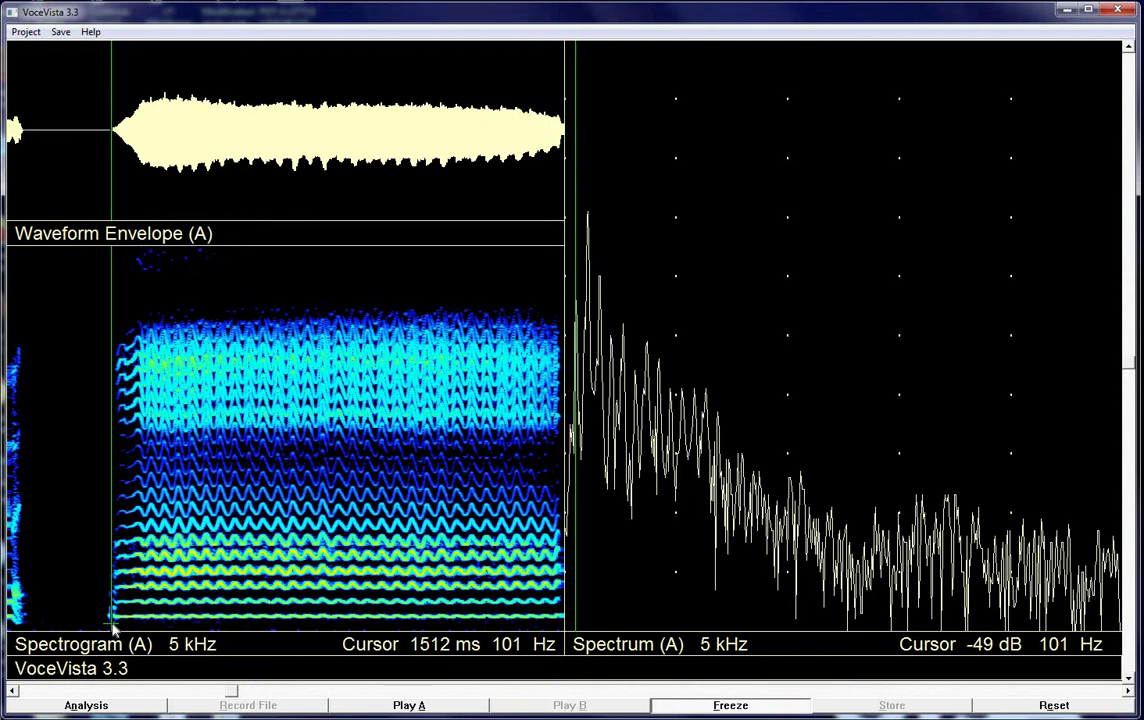
mouse_move(113, 628)
mouse_down()
mouse_move(128, 630)
mouse_move(111, 634)
mouse_up()
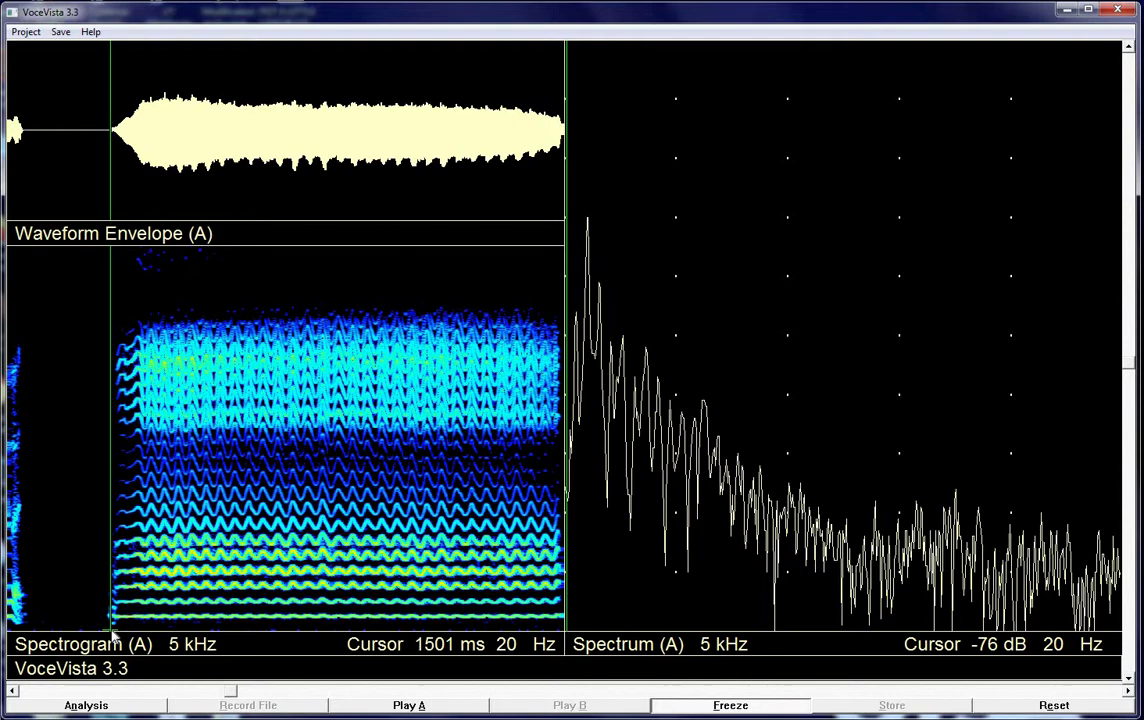
mouse_move(112, 634)
mouse_down()
mouse_move(153, 641)
mouse_move(148, 612)
mouse_up()
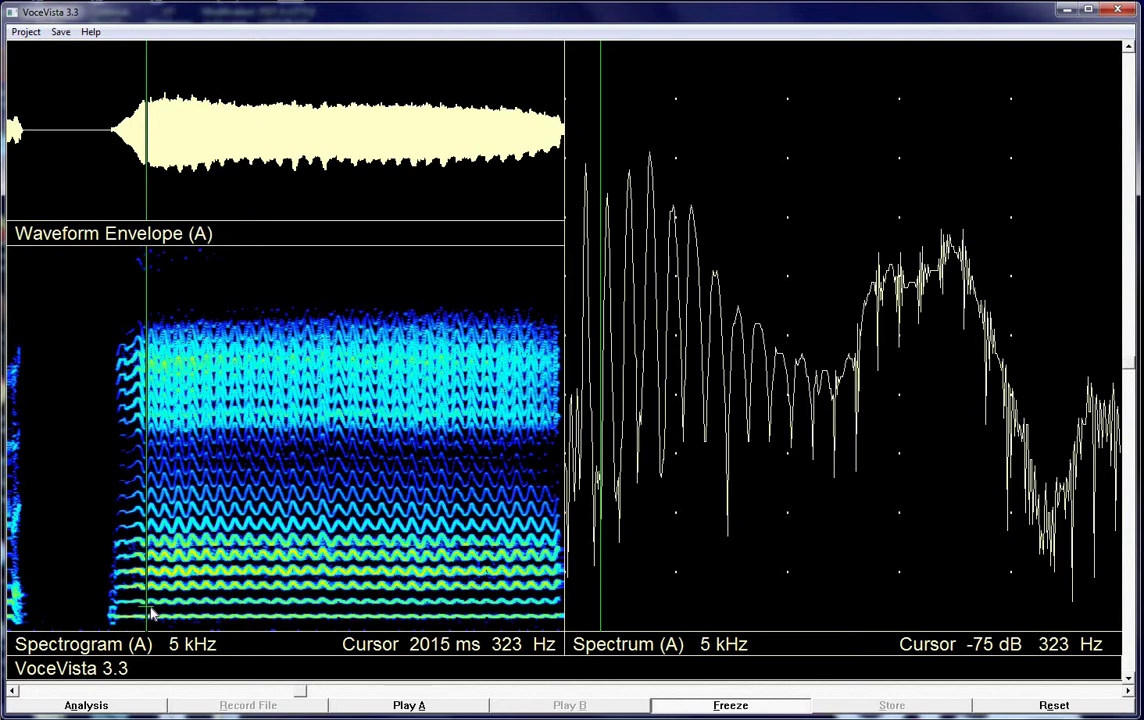
drag(148, 612, 405, 610)
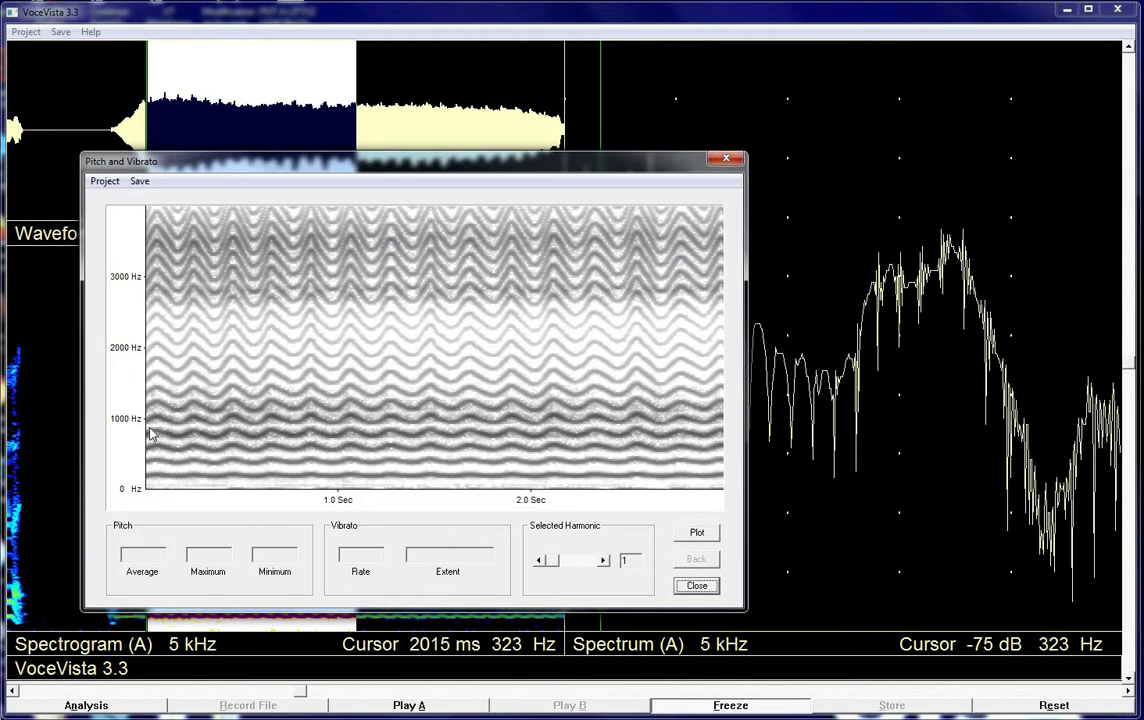
- Box the harmonic band near 1000 Hz, set Selected Harmonic to 4, and plot its pitch curve
drag(150, 430, 720, 448)
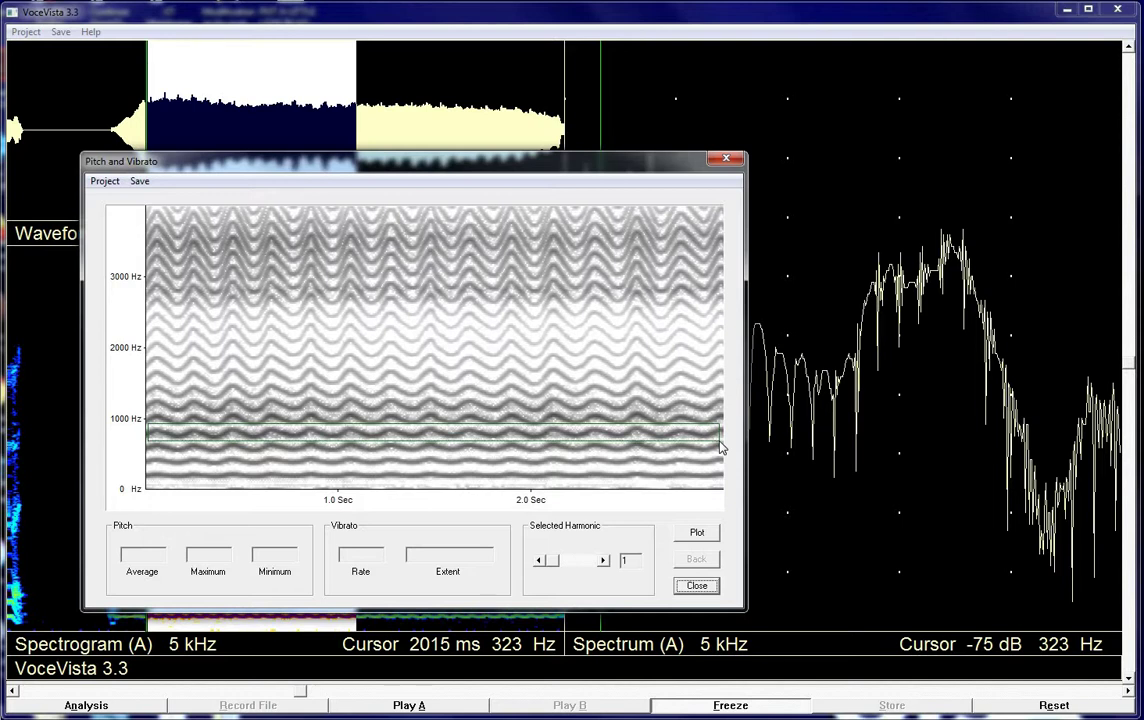
click(604, 561)
click(604, 561)
click(604, 561)
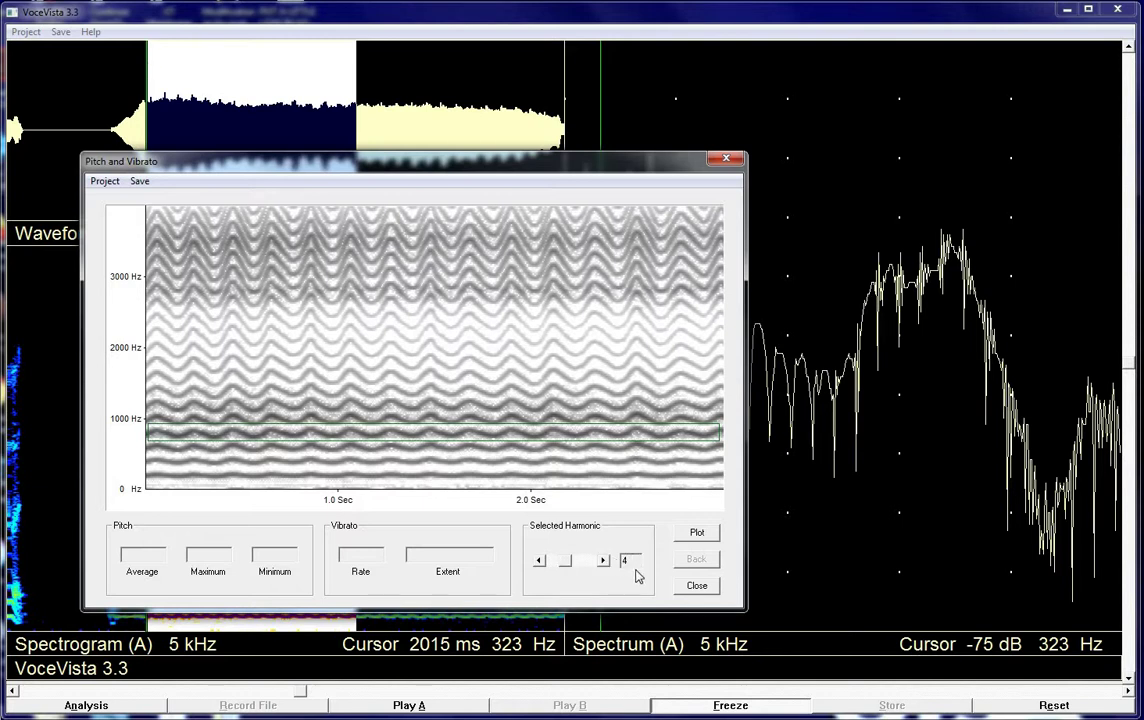
click(698, 537)
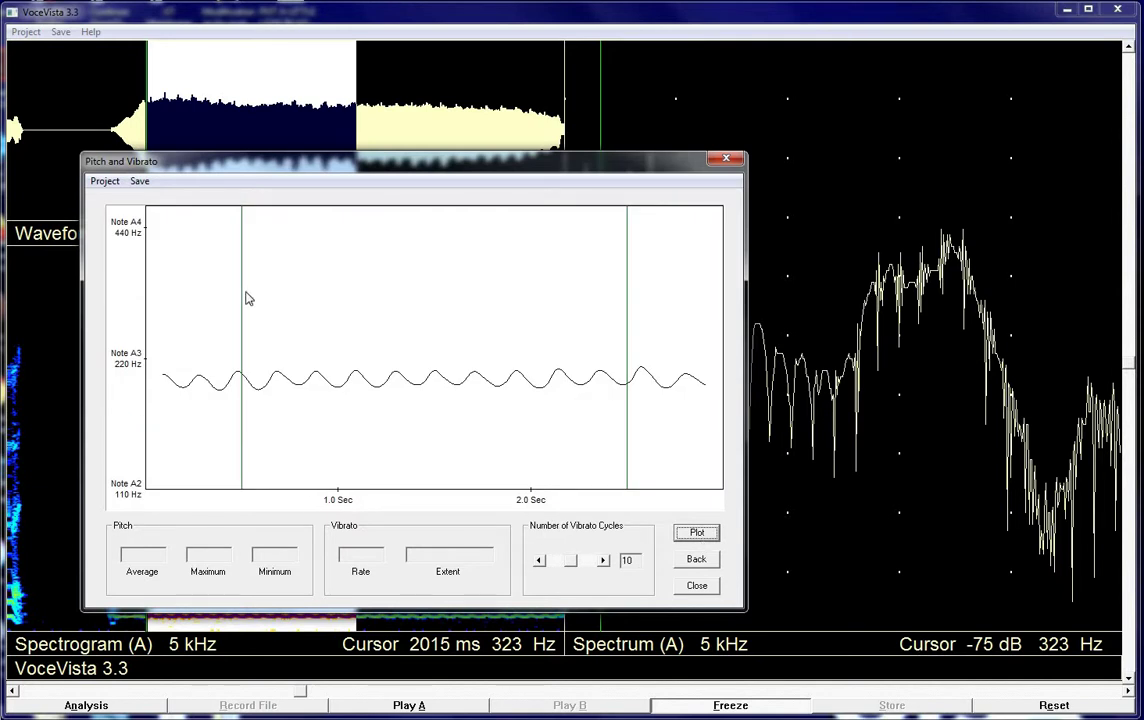
- Span the green markers across the tone and raise vibrato cycles to 13 (197 Hz, 4.9 Hz, 97 cents)
drag(241, 297, 168, 362)
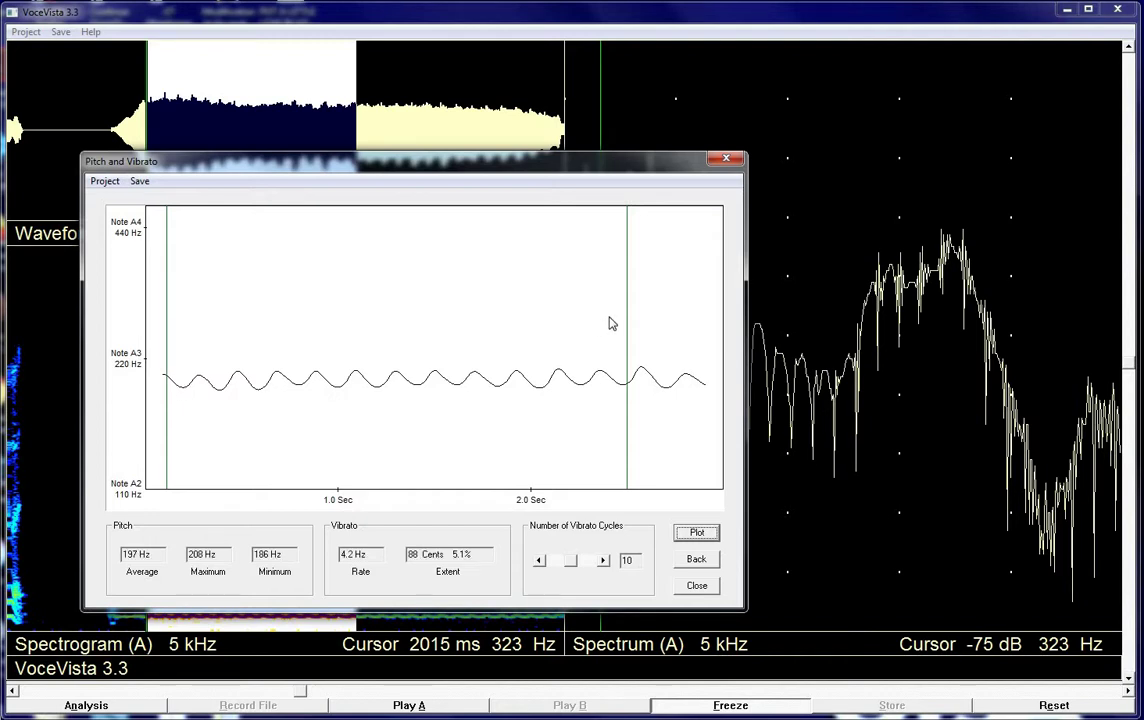
drag(627, 314, 703, 330)
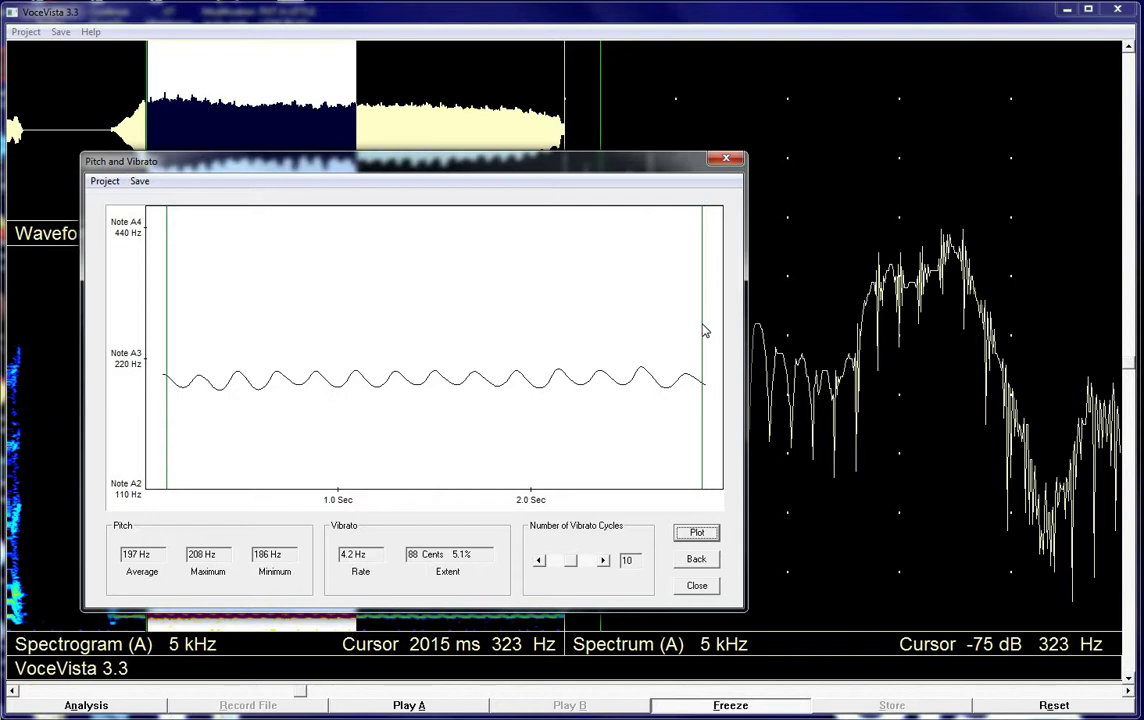
drag(703, 330, 688, 335)
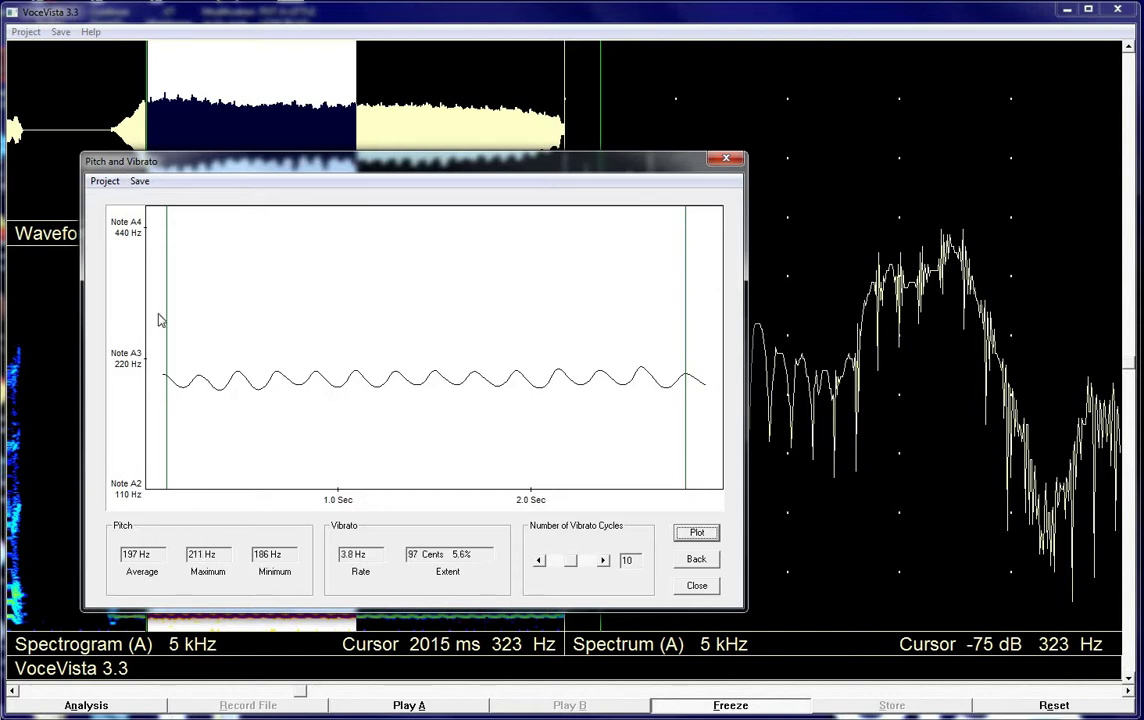
drag(167, 312, 167, 316)
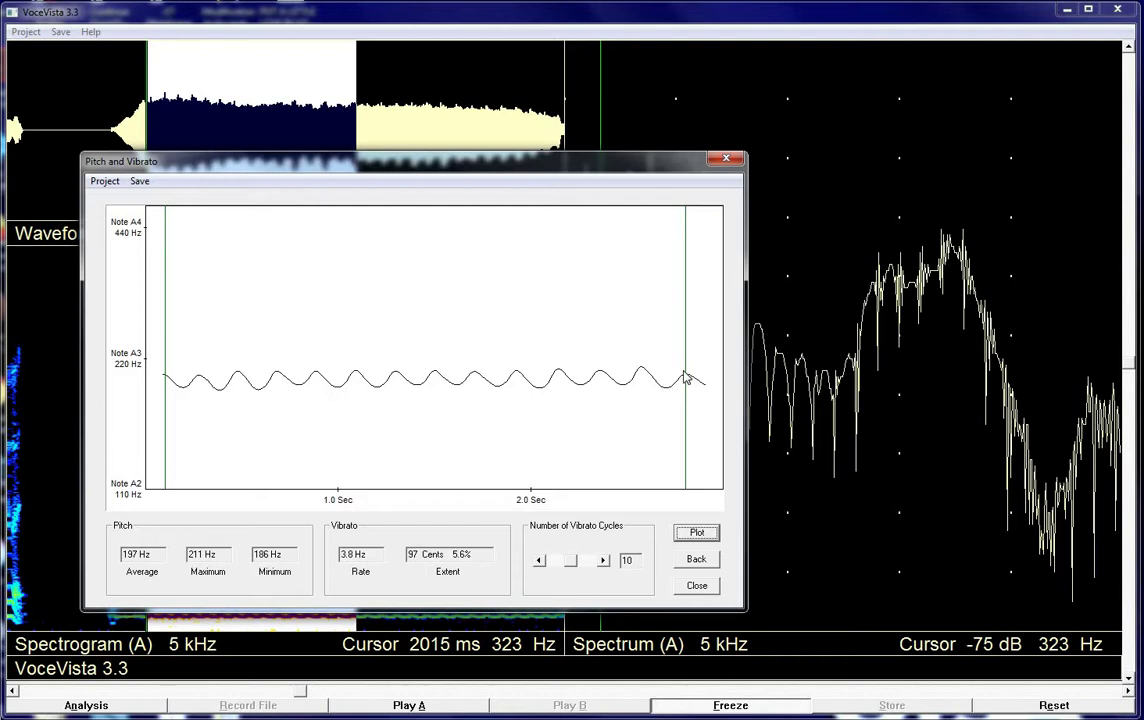
click(604, 561)
click(604, 561)
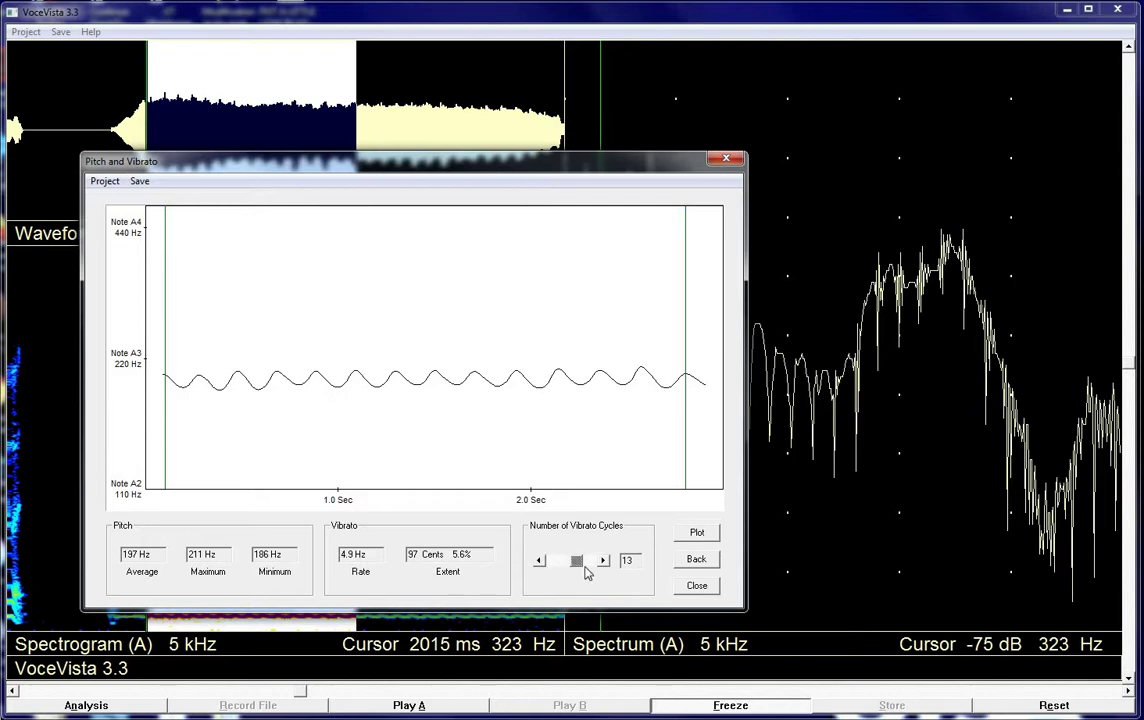
- Close the Pitch and Vibrato window and return to live input for the second tone
click(697, 587)
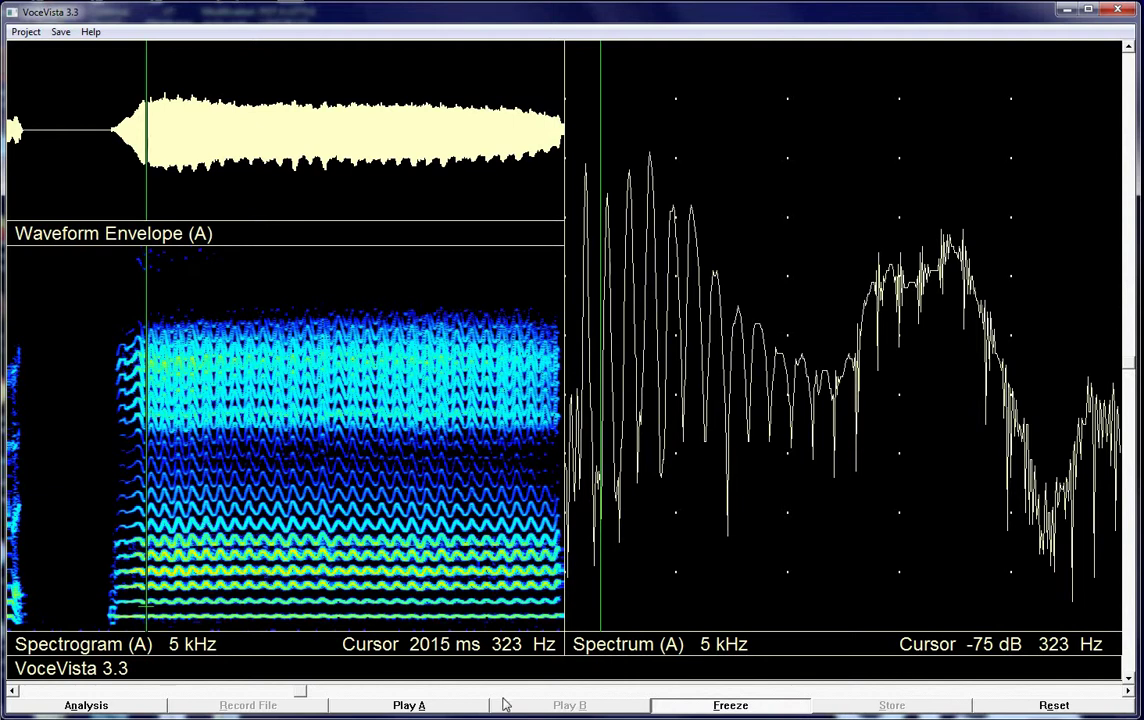
click(725, 705)
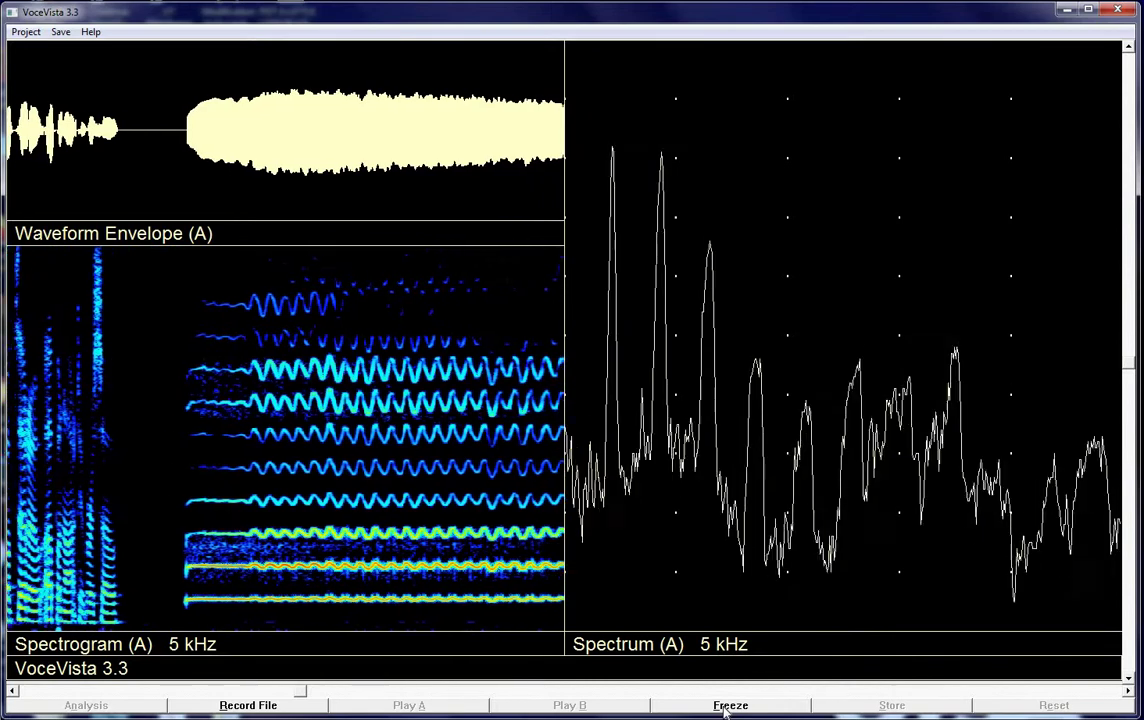
- Freeze the second tone and select a stretch starting around 2084 ms
click(724, 707)
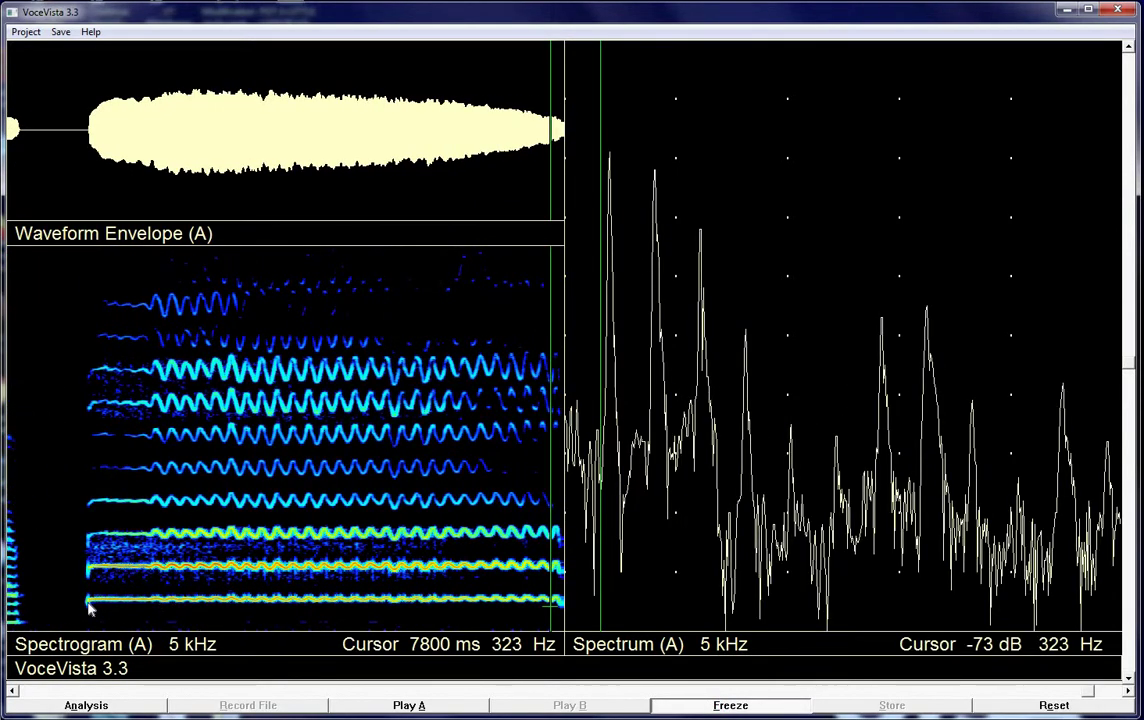
drag(88, 609, 153, 600)
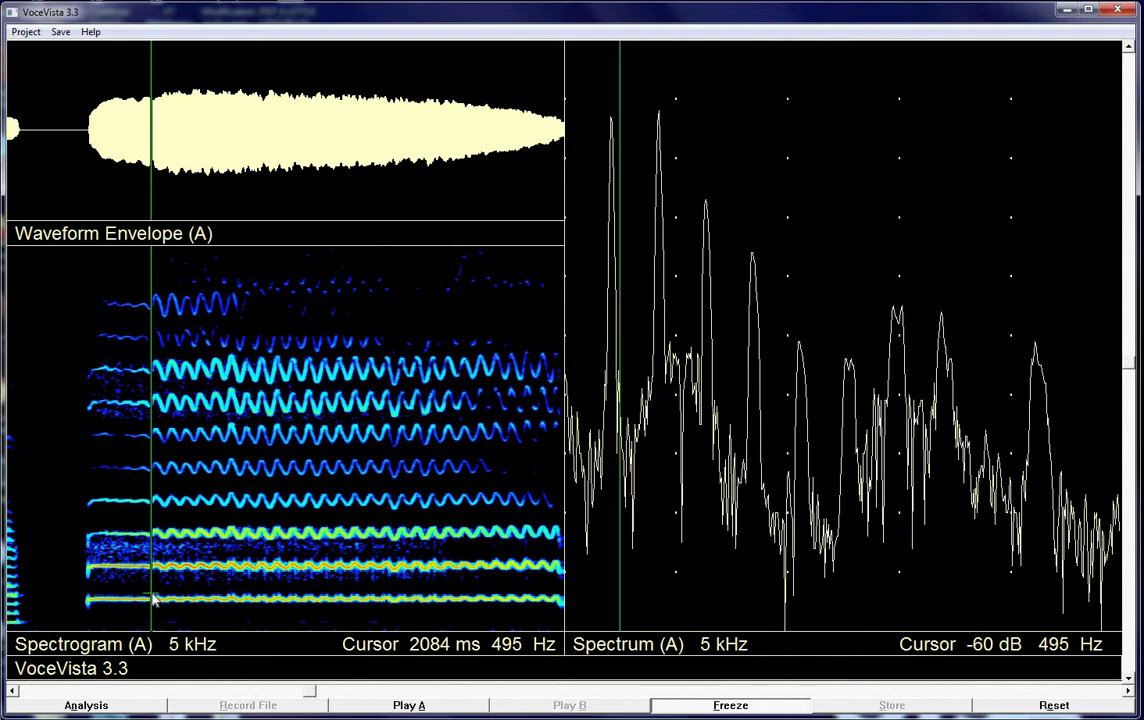
drag(153, 600, 361, 530)
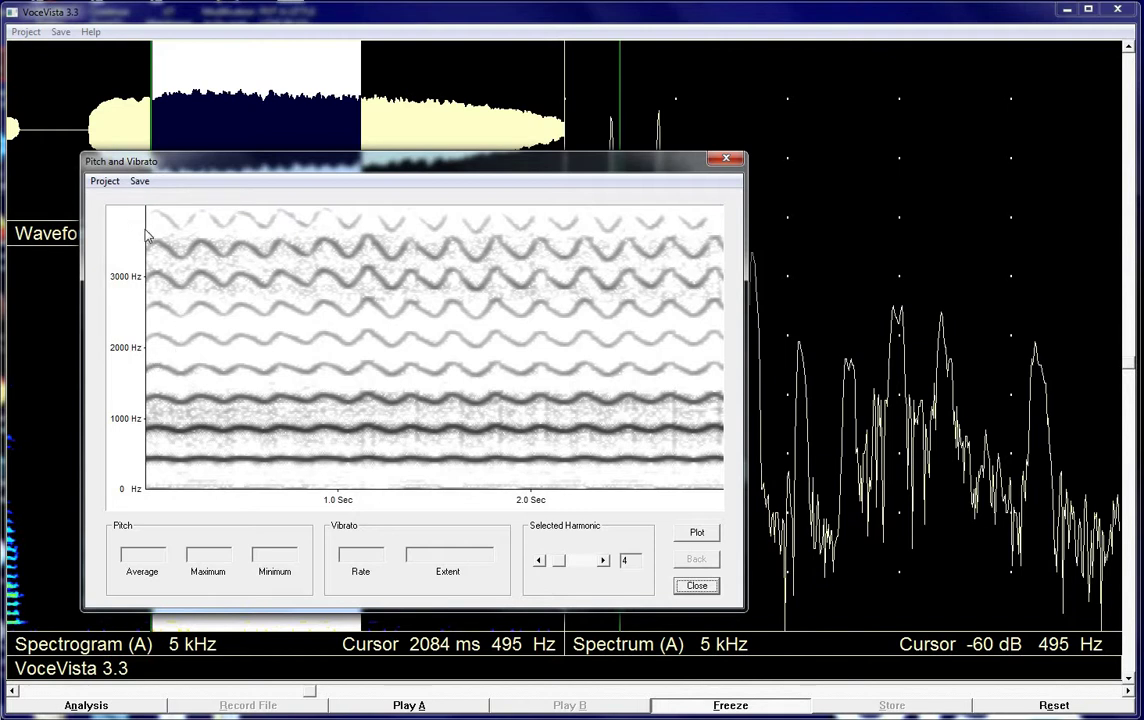
- Box the top harmonic band, set Selected Harmonic to 8, and plot the pitch curve around A4
drag(146, 232, 718, 268)
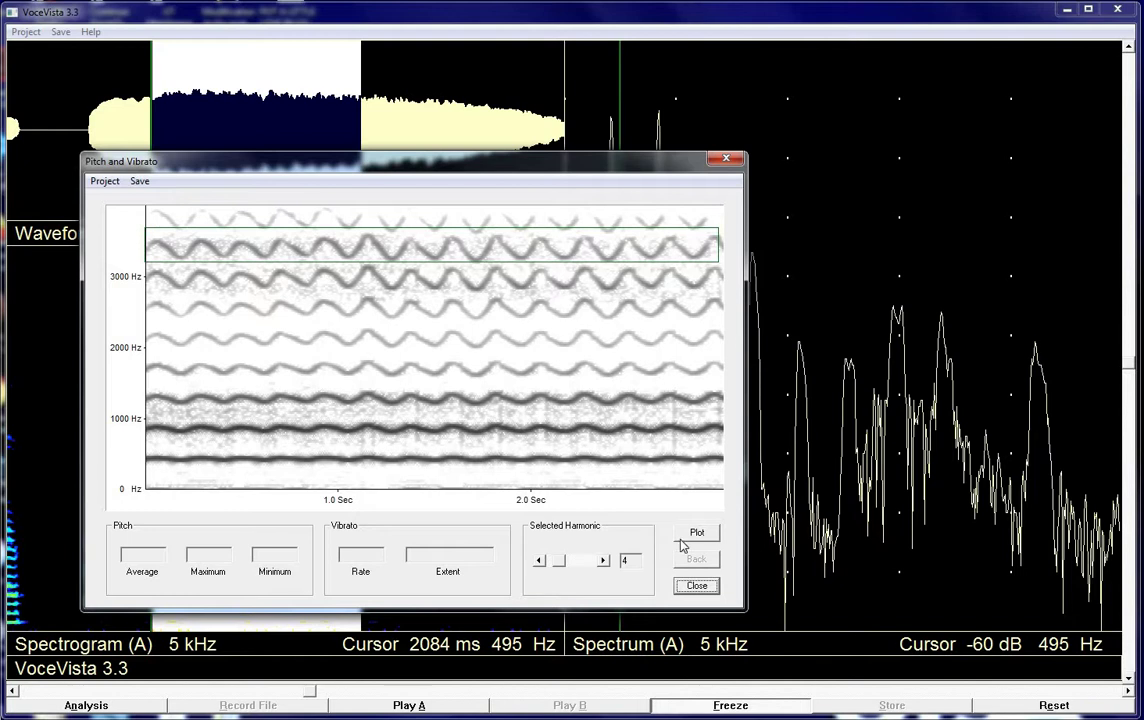
click(604, 561)
click(604, 561)
click(604, 561)
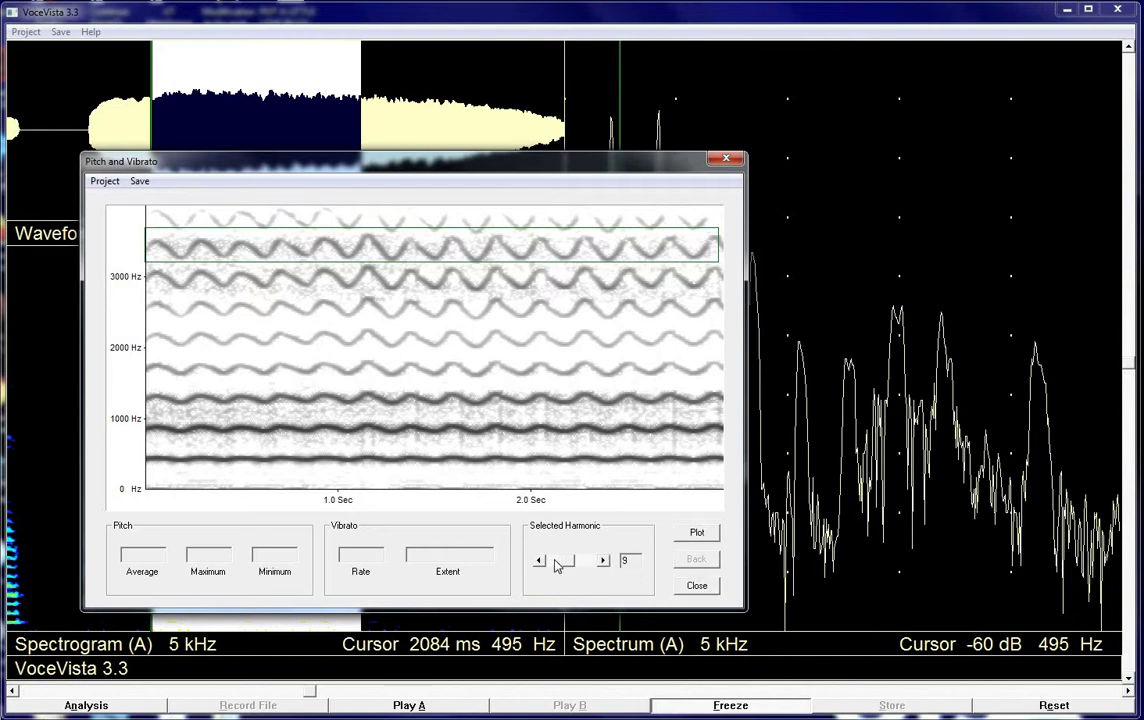
click(698, 533)
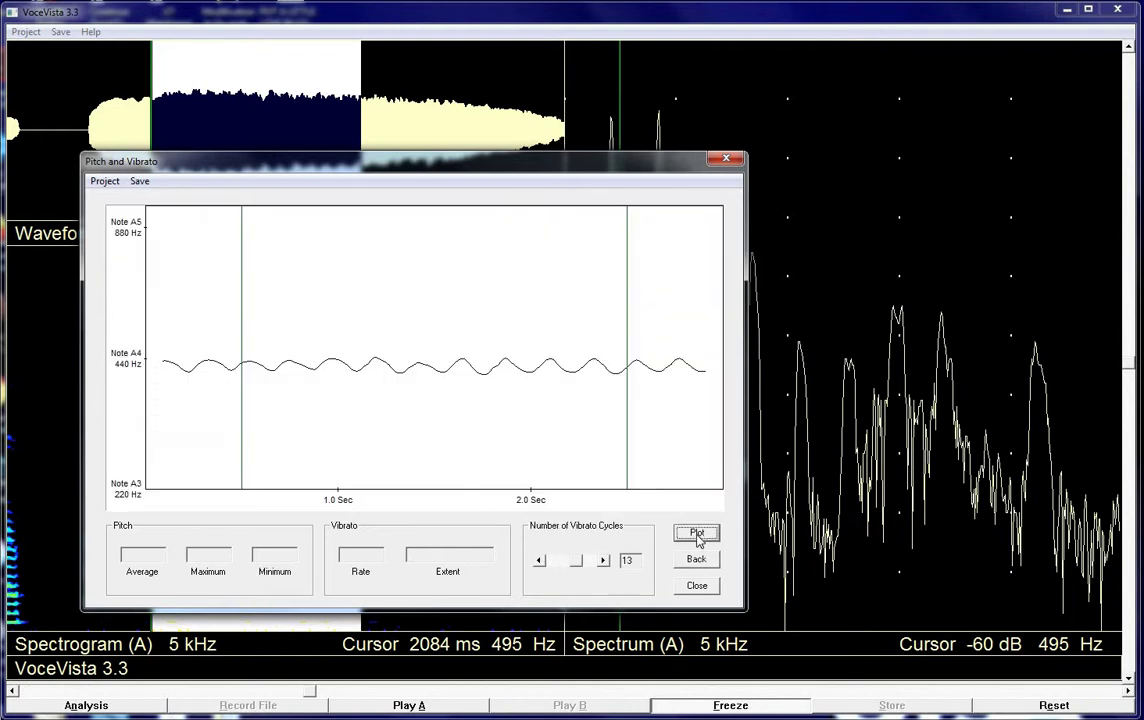
- Widen the measured span over the vibrato, giving 423 Hz average, 5.4 Hz rate, 74 cents extent
click(242, 289)
drag(242, 289, 191, 396)
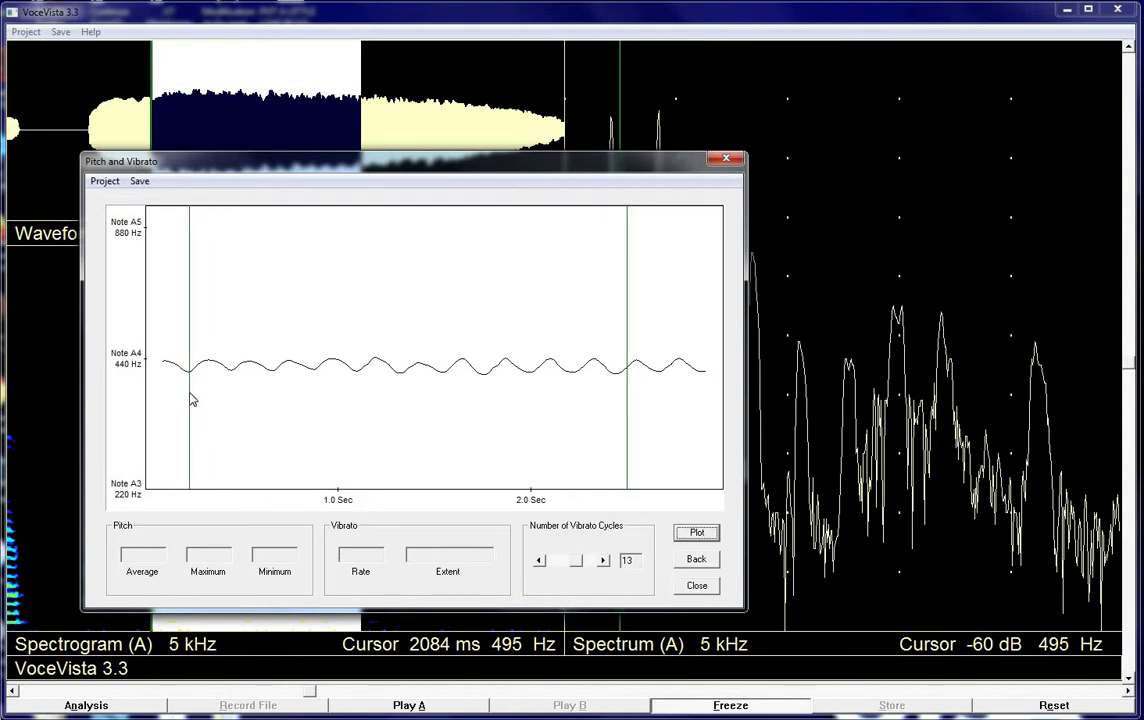
mouse_move(623, 405)
mouse_down()
mouse_move(664, 414)
mouse_move(666, 433)
mouse_up()
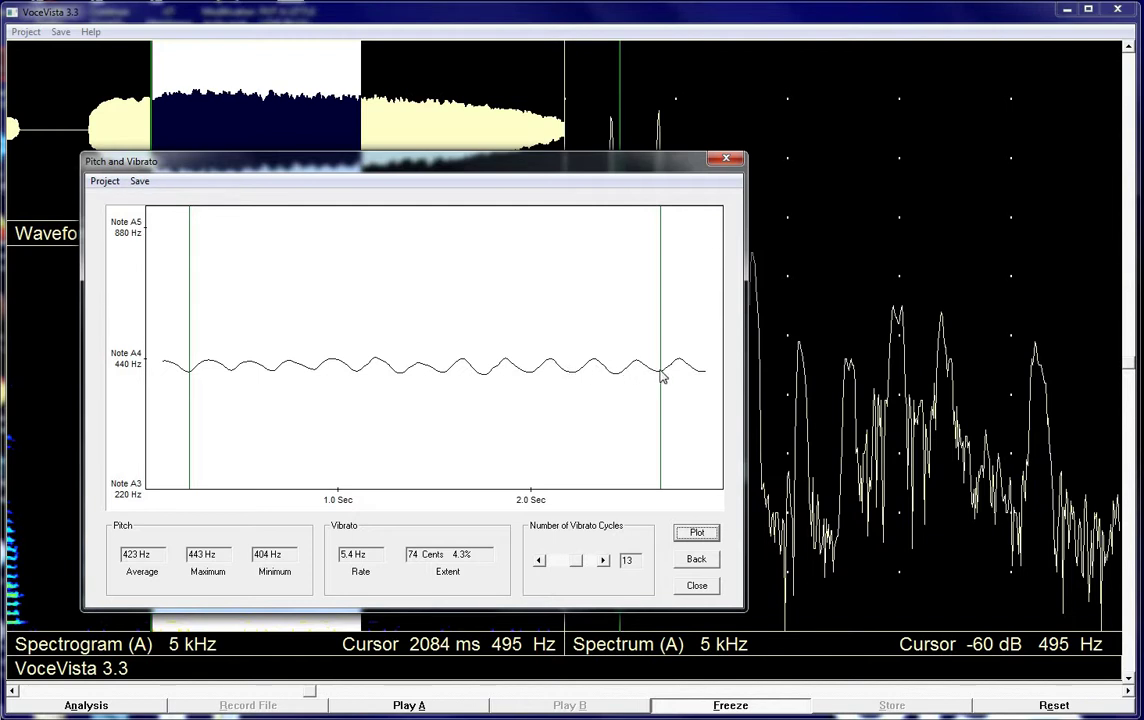
- Lower Number of Vibrato Cycles to 11, bringing the vibrato rate to 4.6 Hz
click(540, 561)
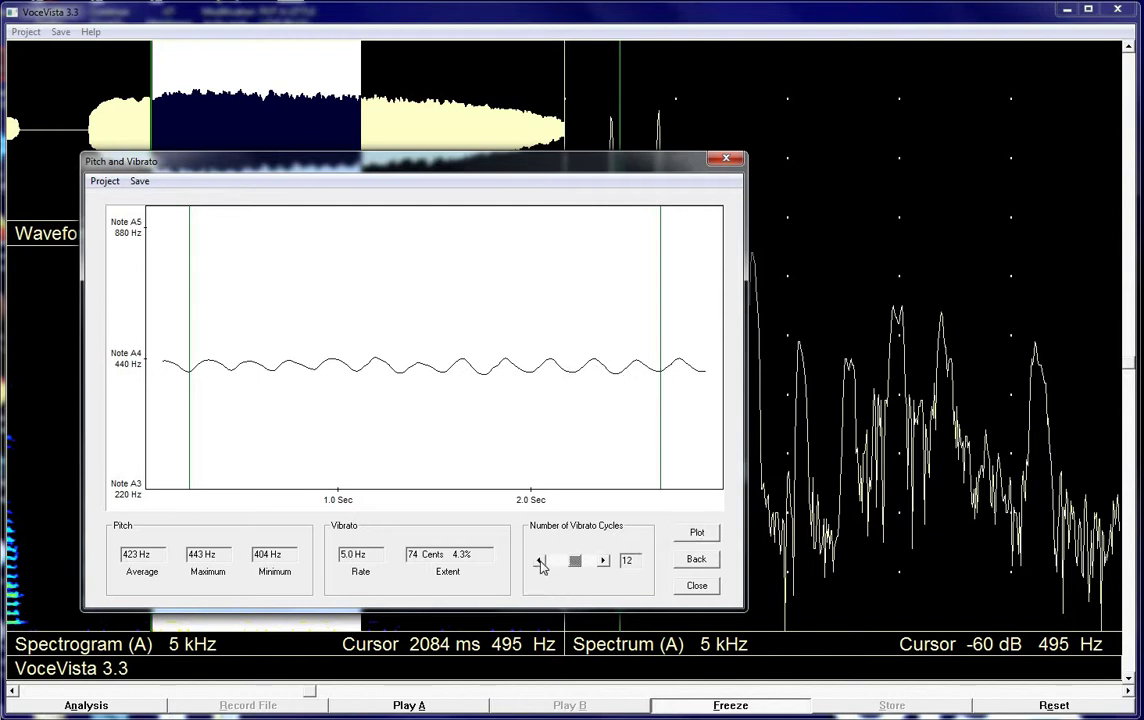
click(540, 561)
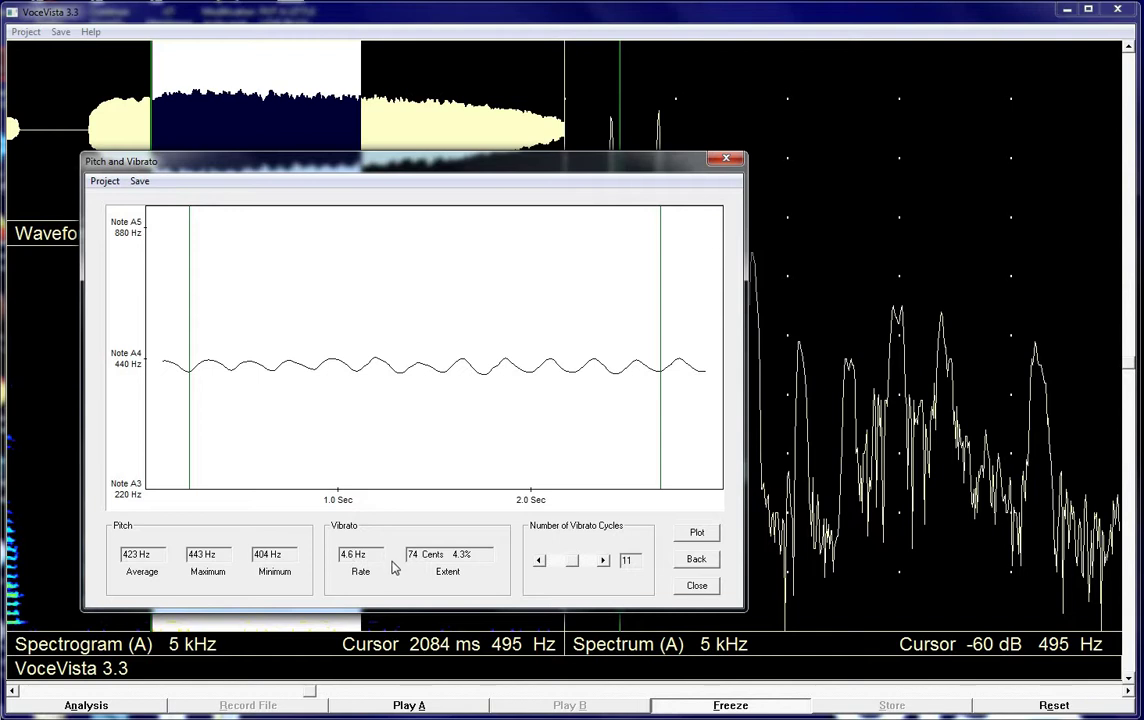